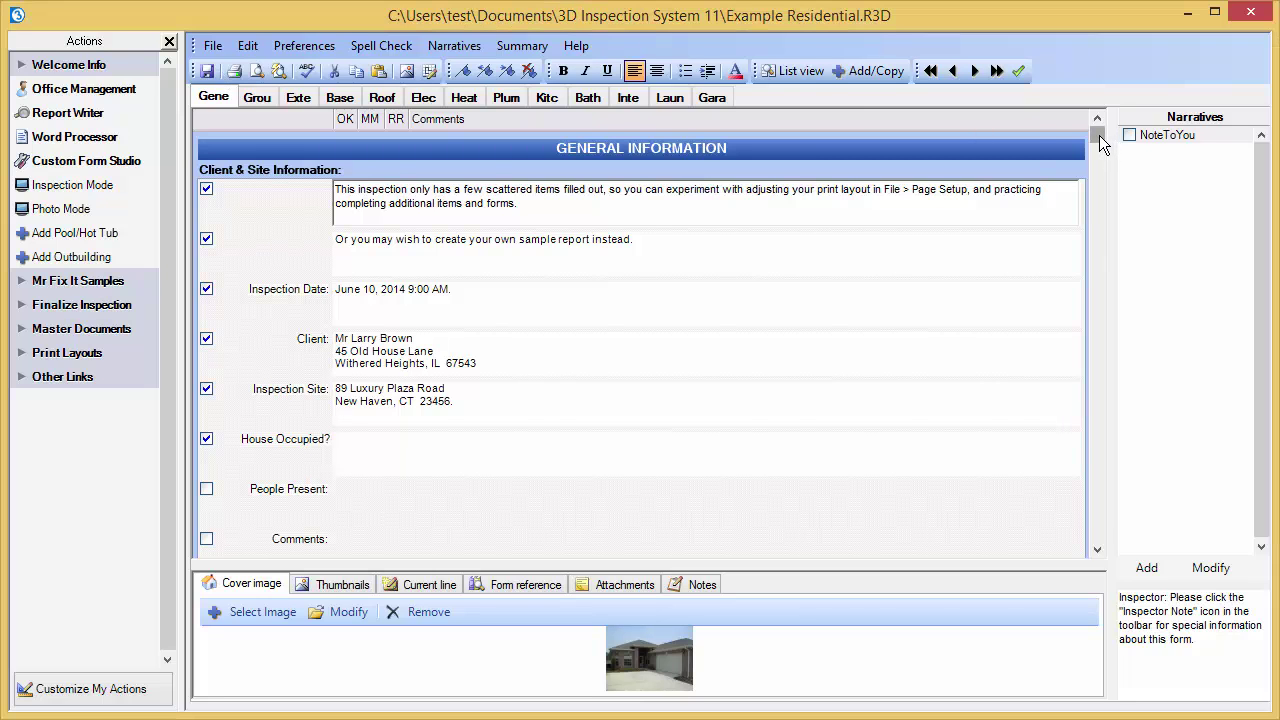
Scroll the report form down to the Basement – Crawlspace section
drag(1099, 135, 1087, 183)
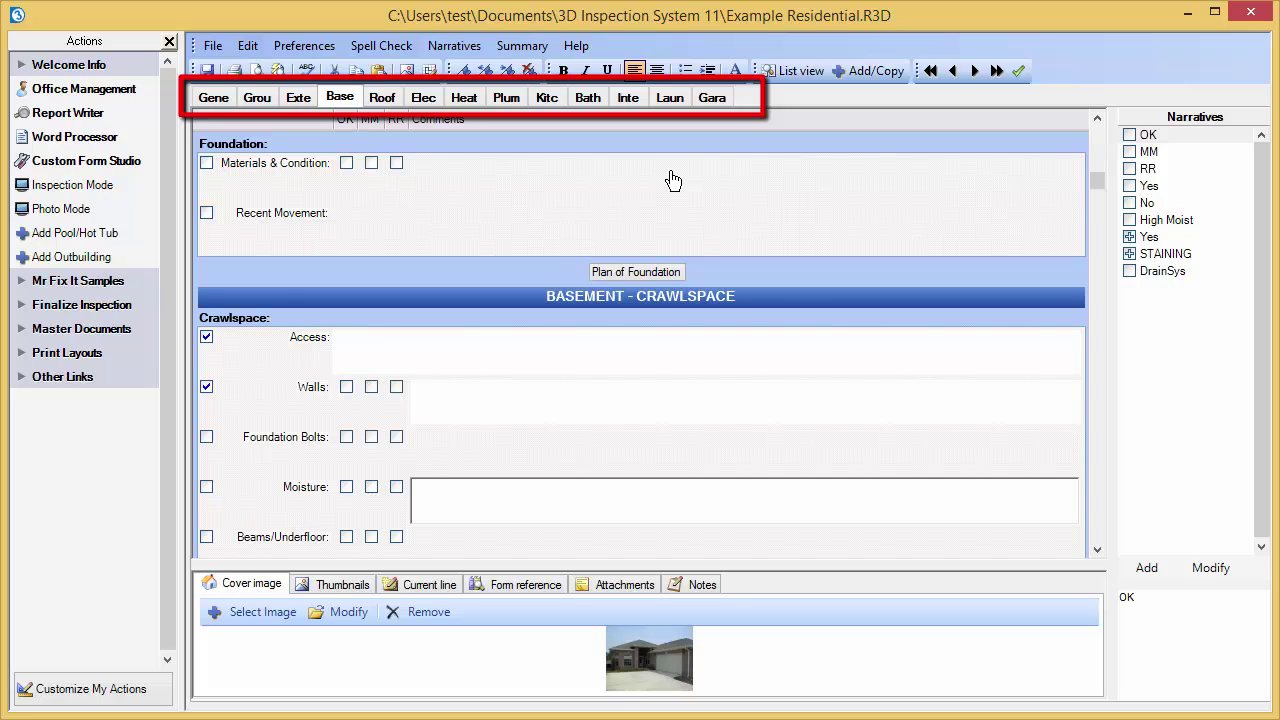
Go to Air Conditioning in the Heating – Air Conditioning section and show the section and item lists
click(463, 97)
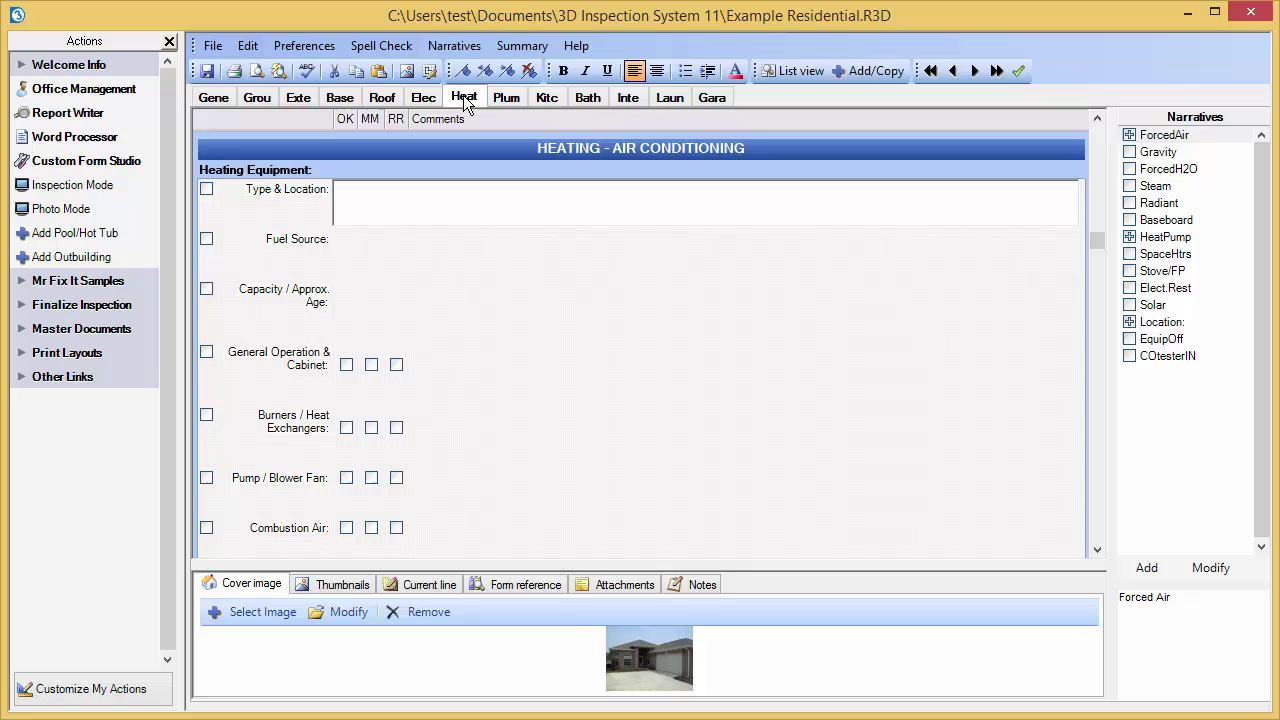
click(463, 96)
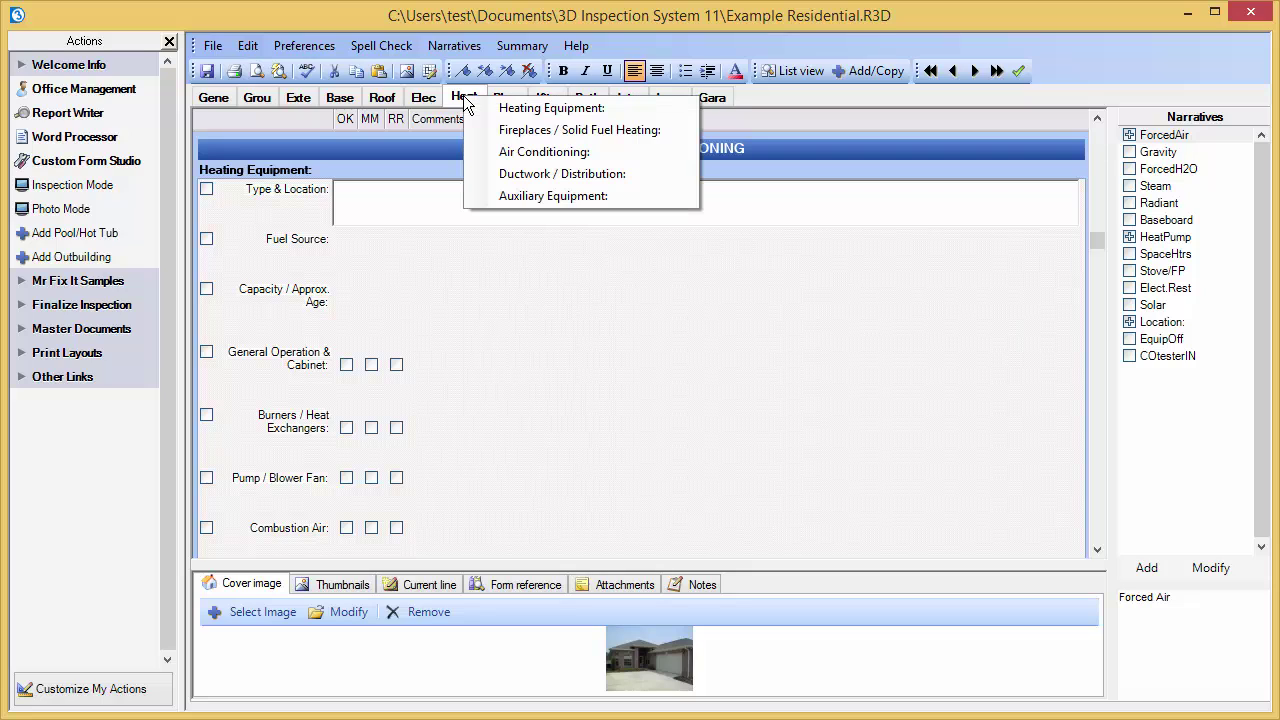
click(533, 157)
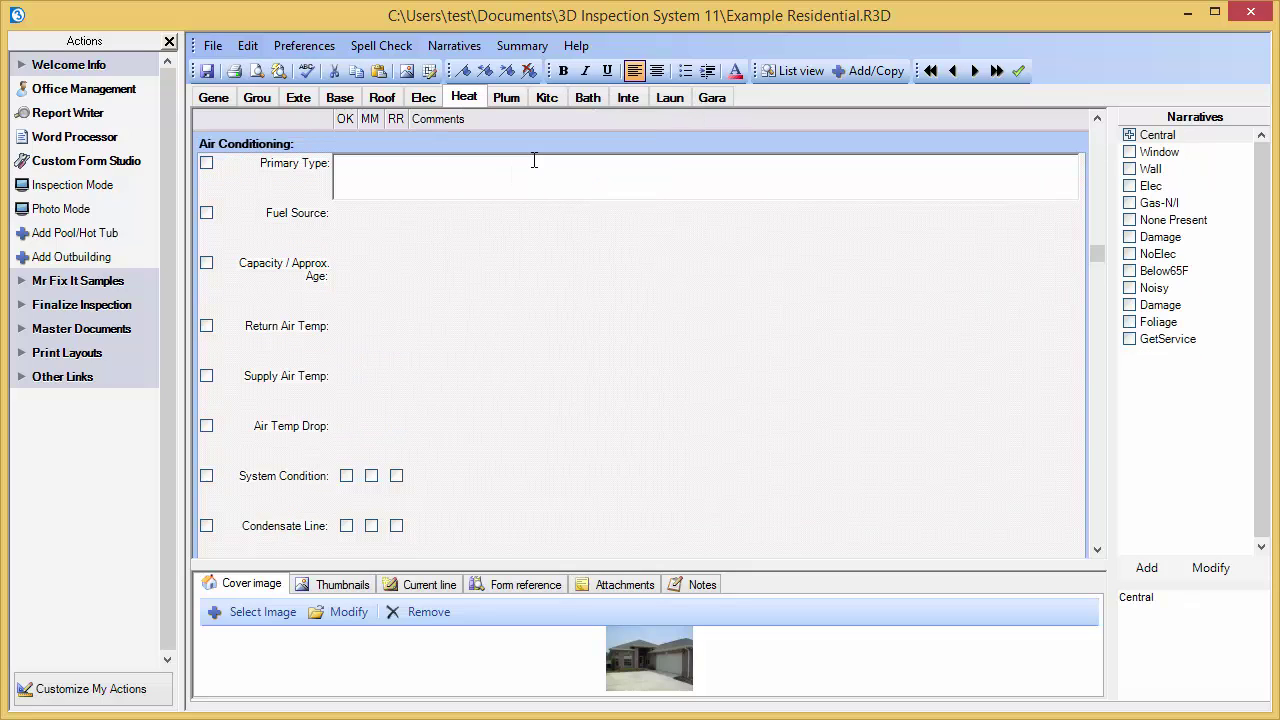
click(791, 69)
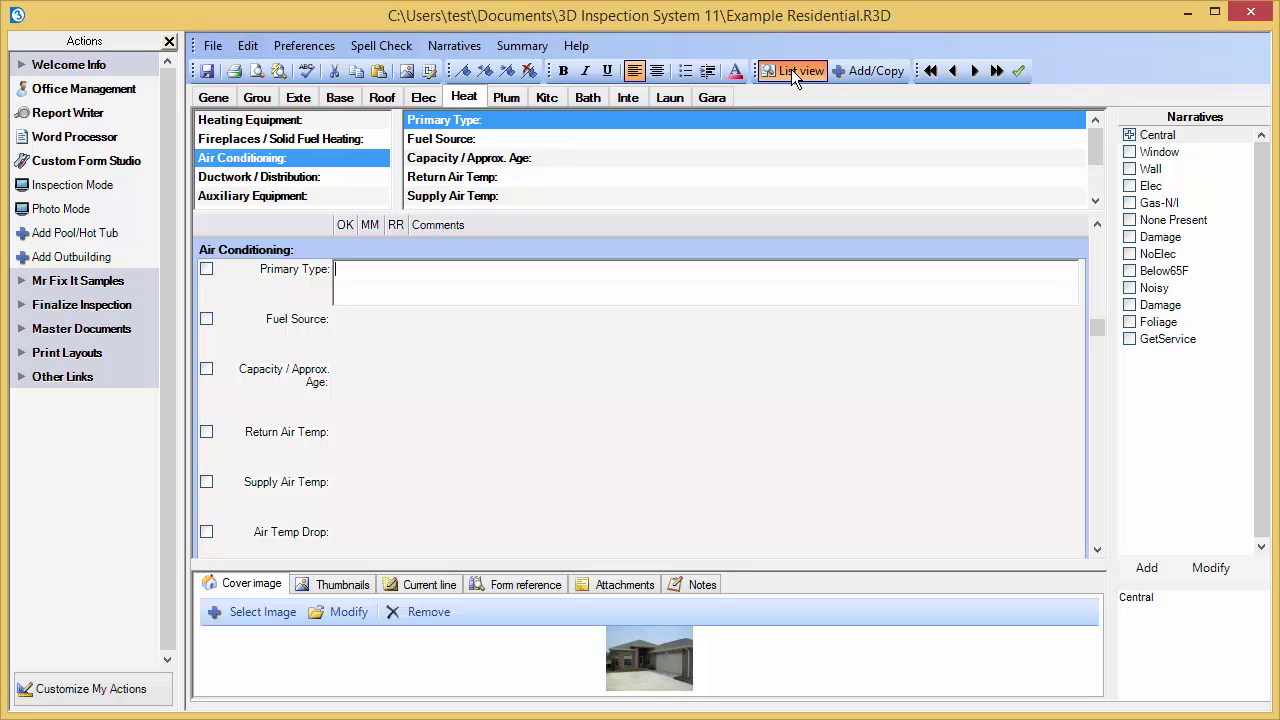
From Ductwork / Distribution, enlarge the item list and advance to Plumbing's Water Heater Power Source
click(355, 175)
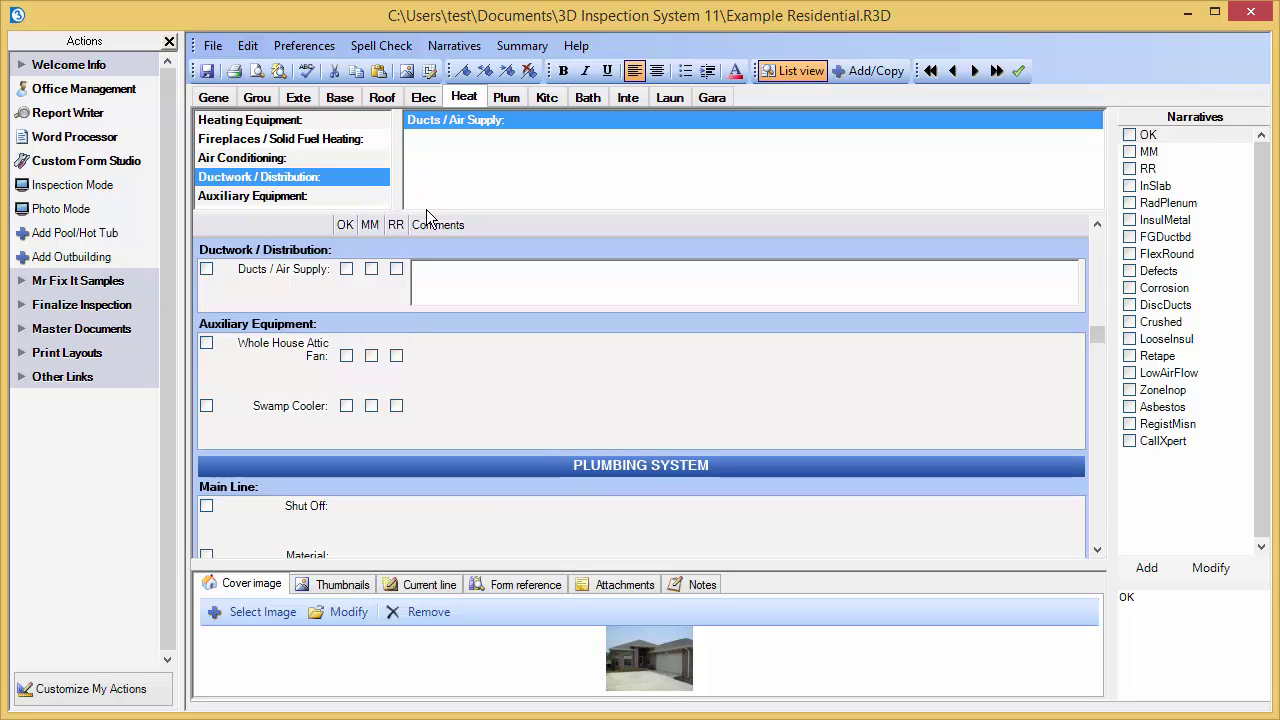
drag(423, 211, 417, 286)
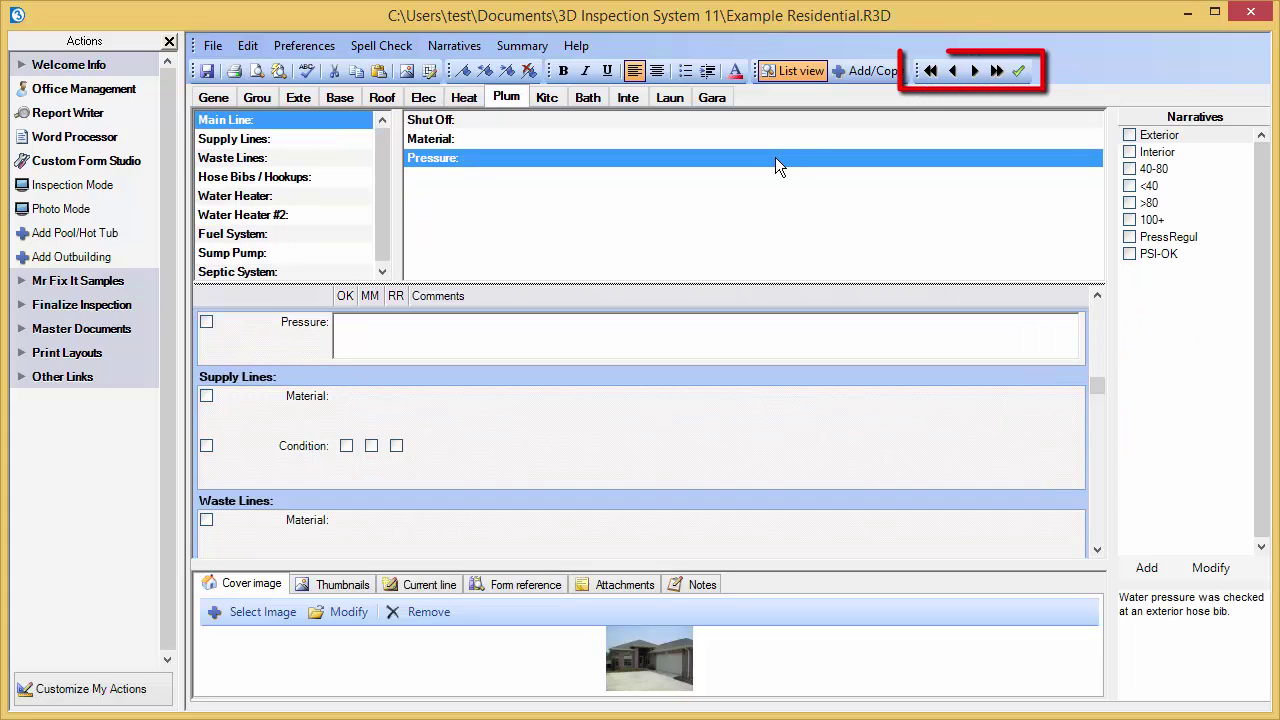
click(969, 75)
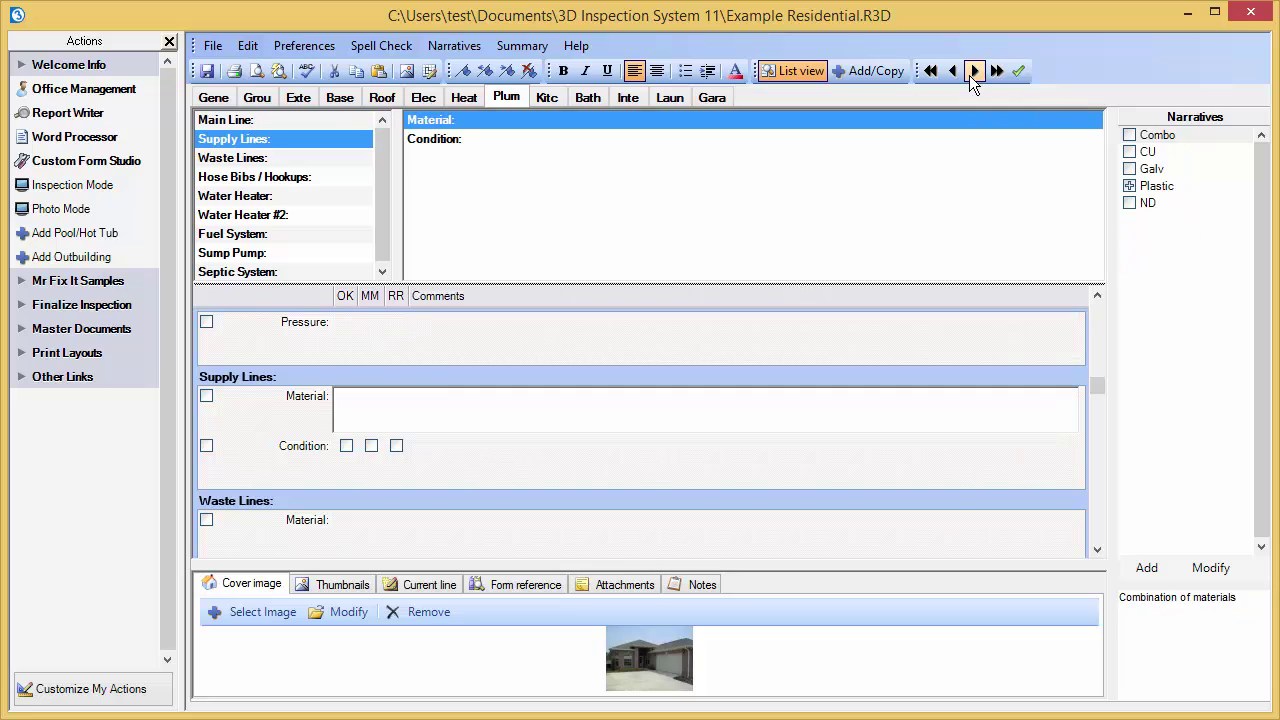
click(969, 75)
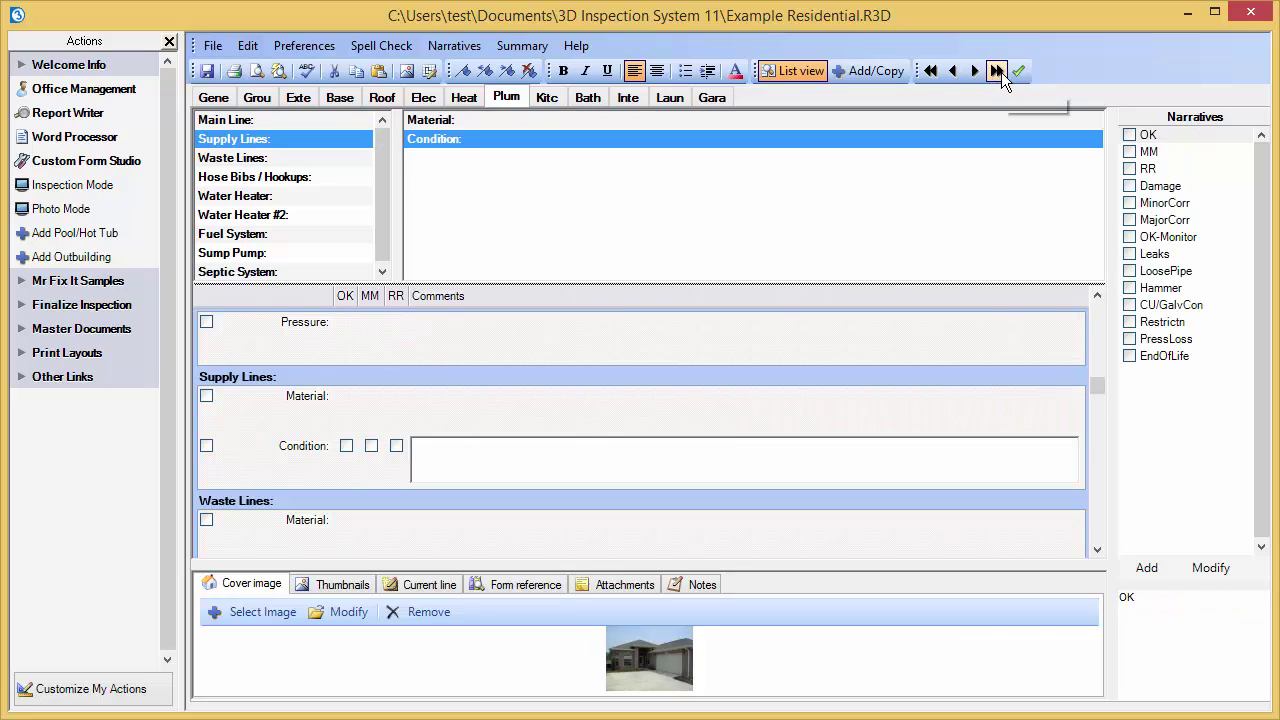
click(1001, 72)
click(1001, 72)
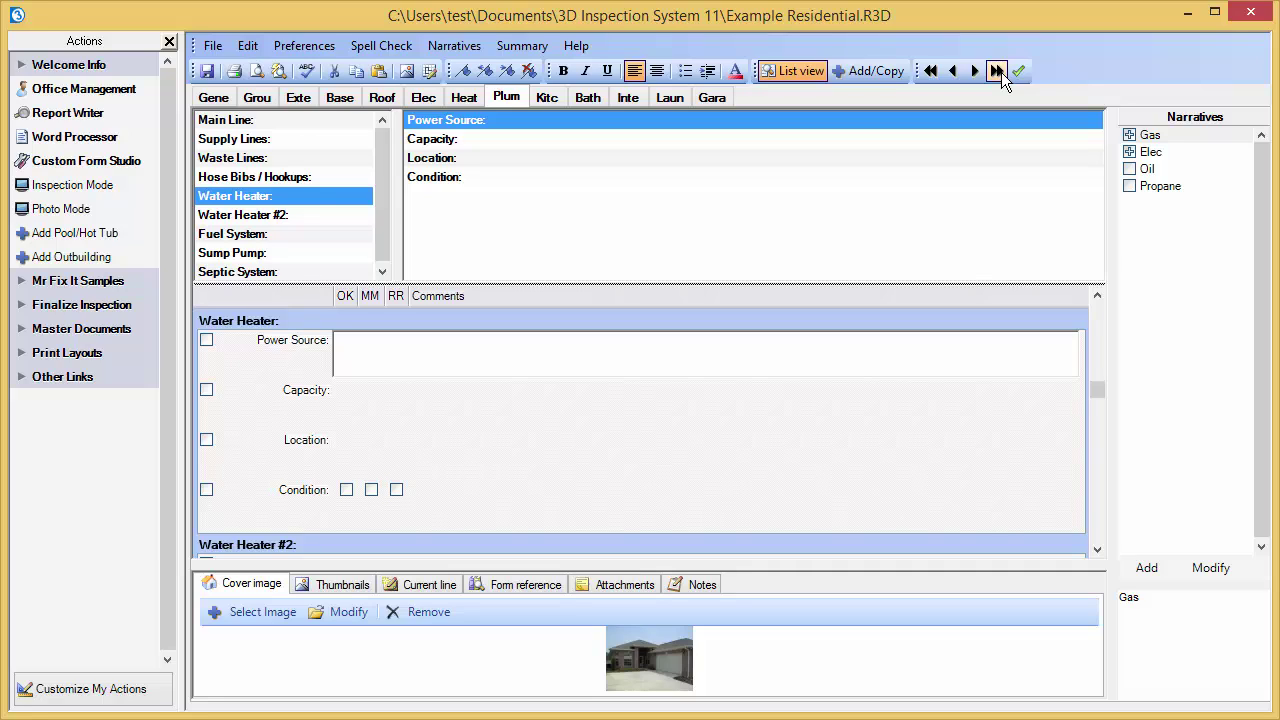
Insert the Gas narrative and its NoGasValve sub-narrative into Water Heater Power Source
click(1131, 136)
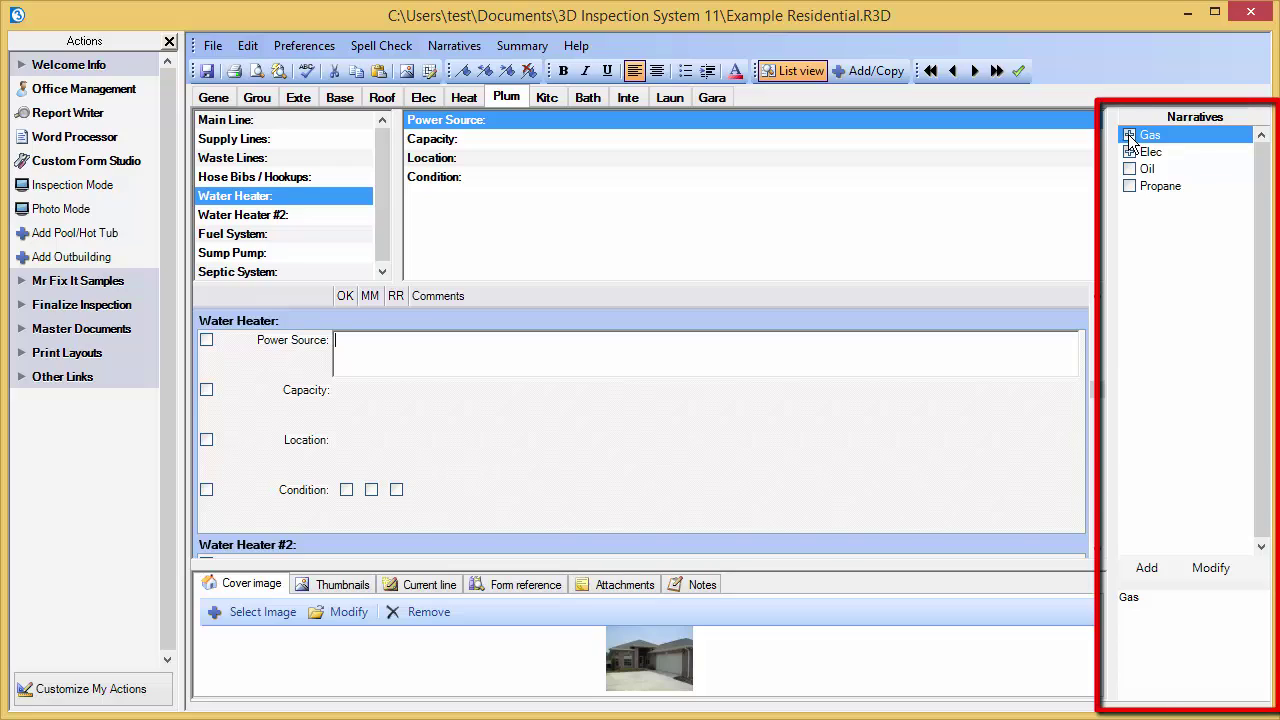
click(1129, 136)
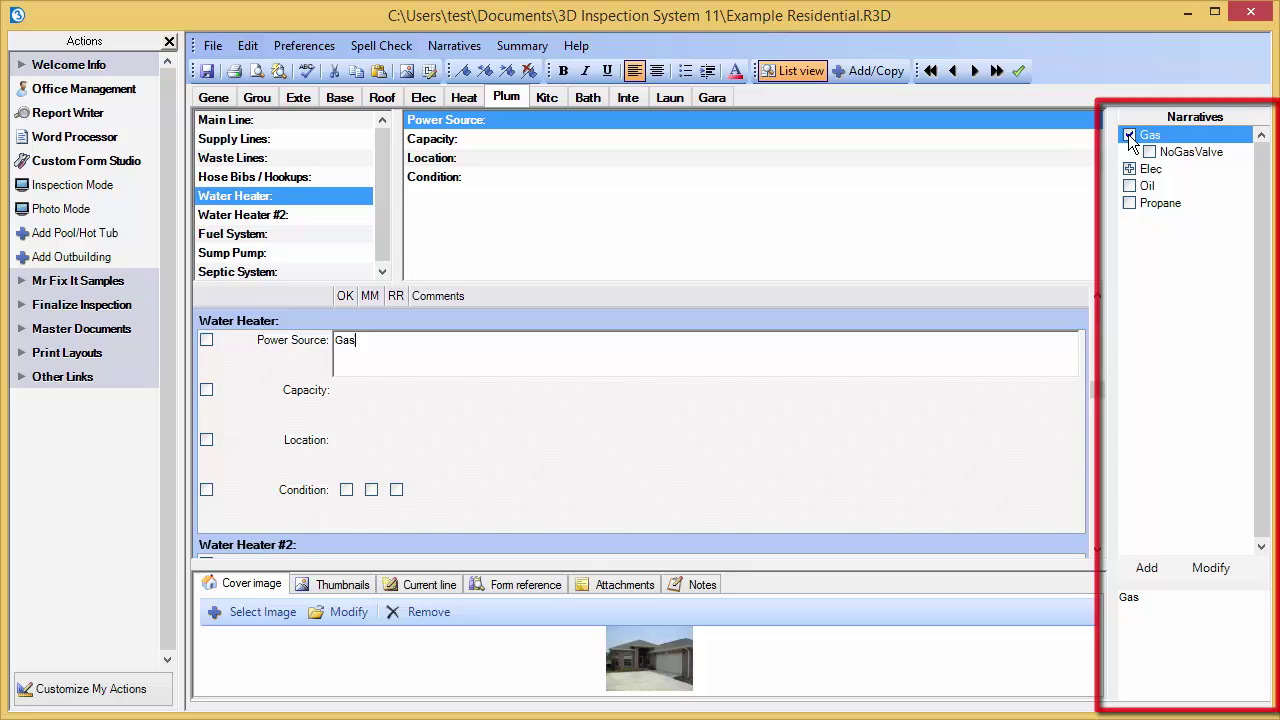
click(1139, 153)
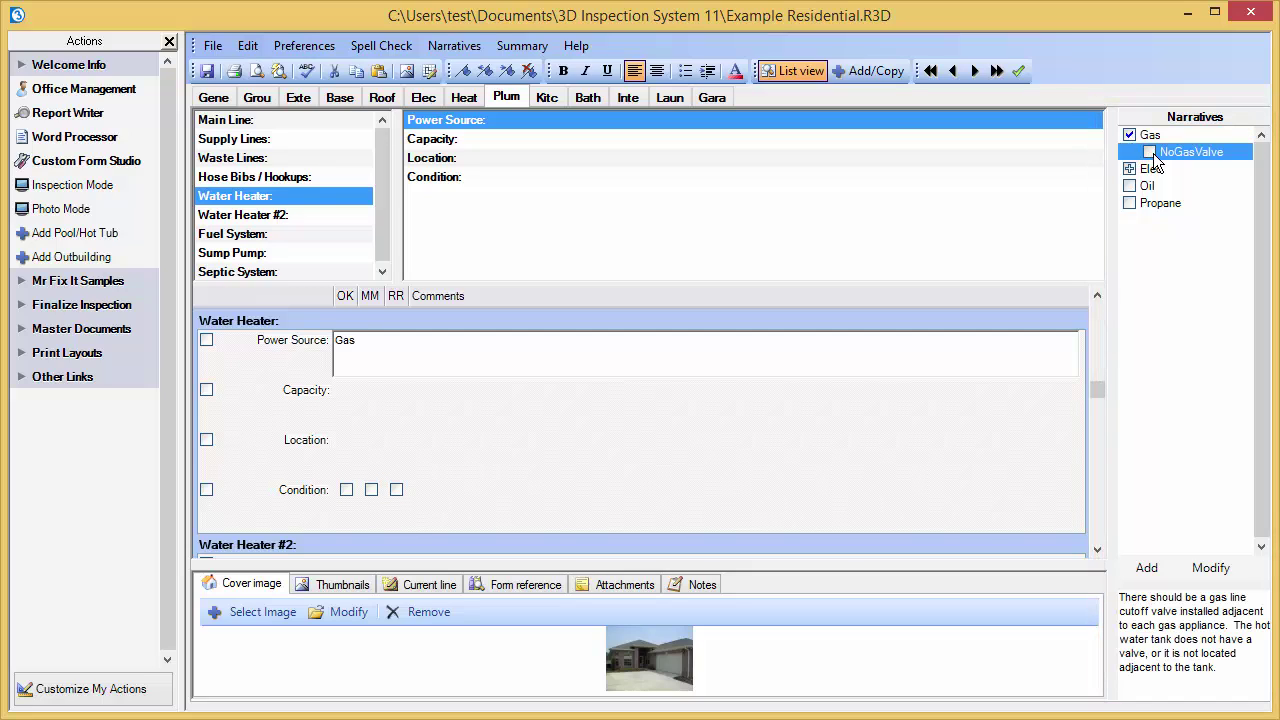
click(1150, 152)
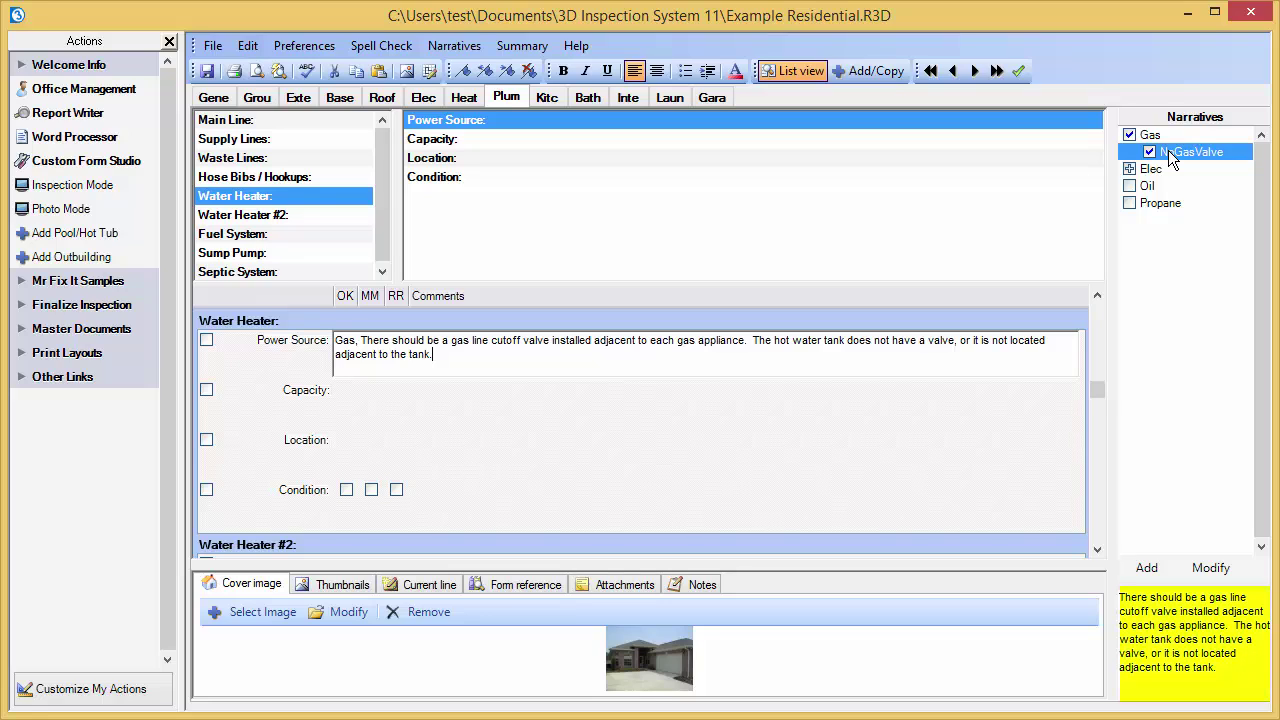
click(1168, 141)
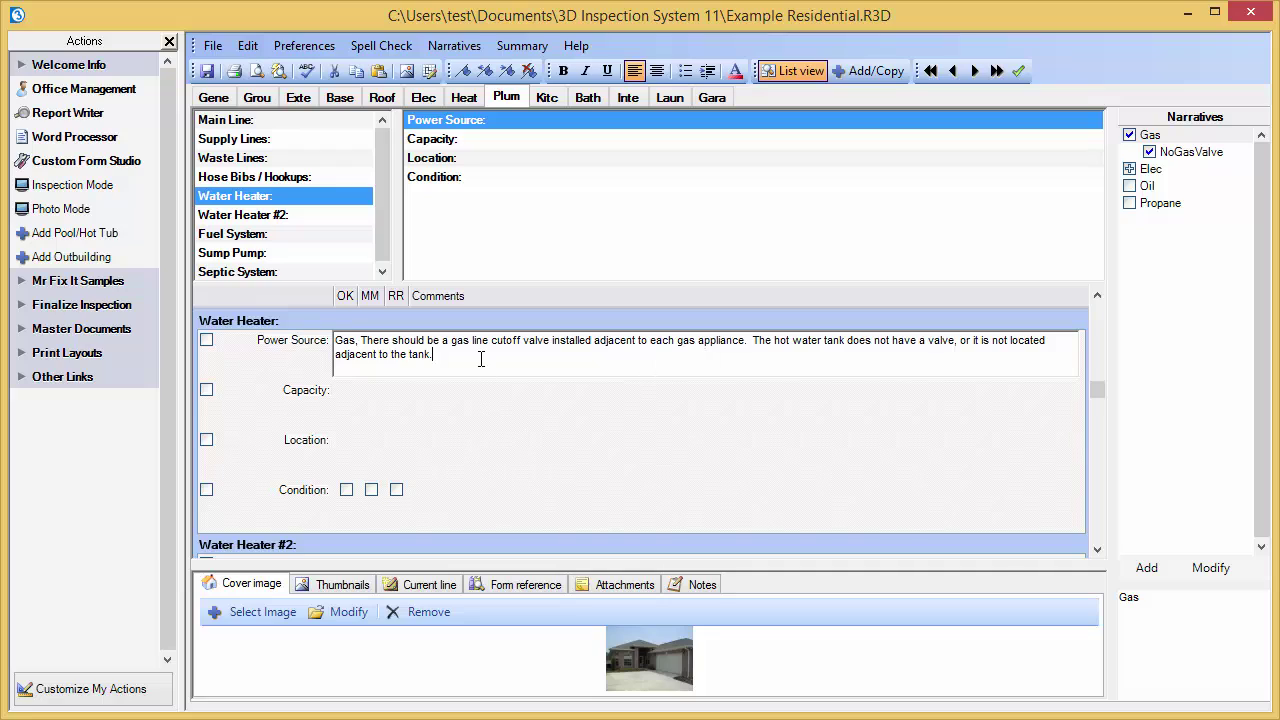
Replace the final period with ', which also appears to have some rusting.'
key(BackSpace)
text(, which also appears to have some rusting.)
Narrow the Actions pane, enlarge the cover image area and slightly widen the Narratives panel
drag(461, 378, 448, 462)
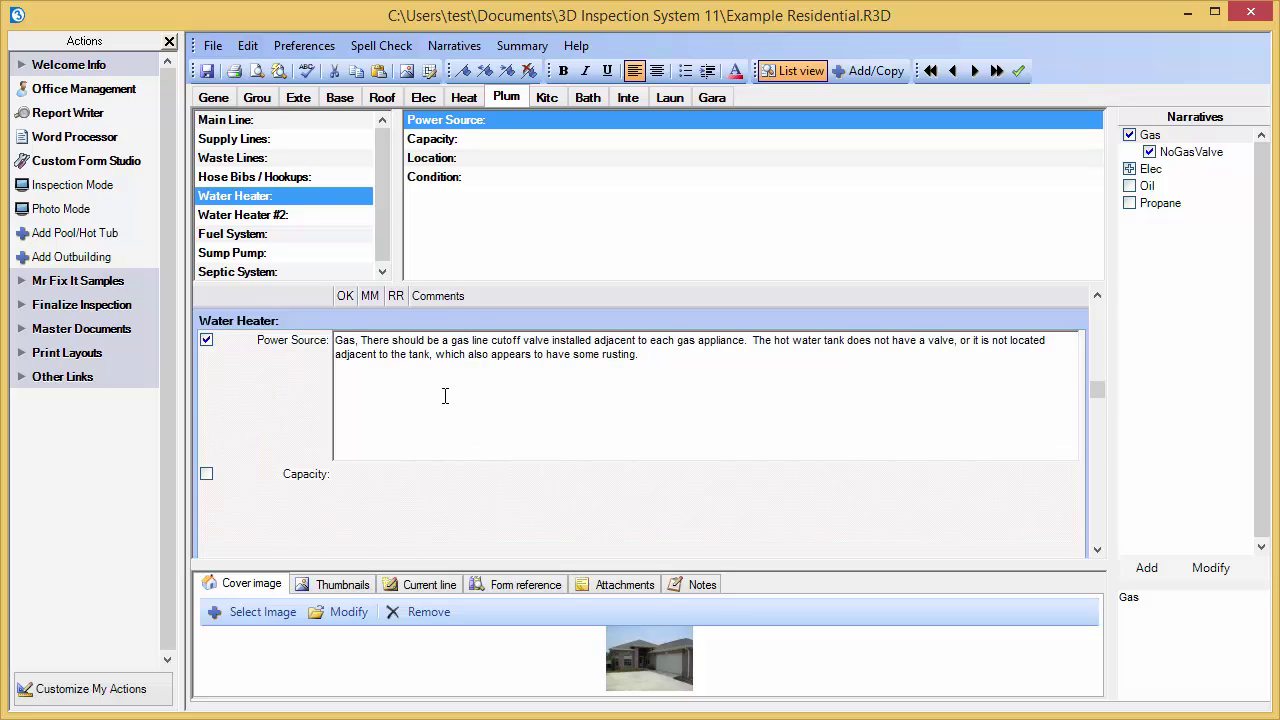
drag(437, 432, 437, 373)
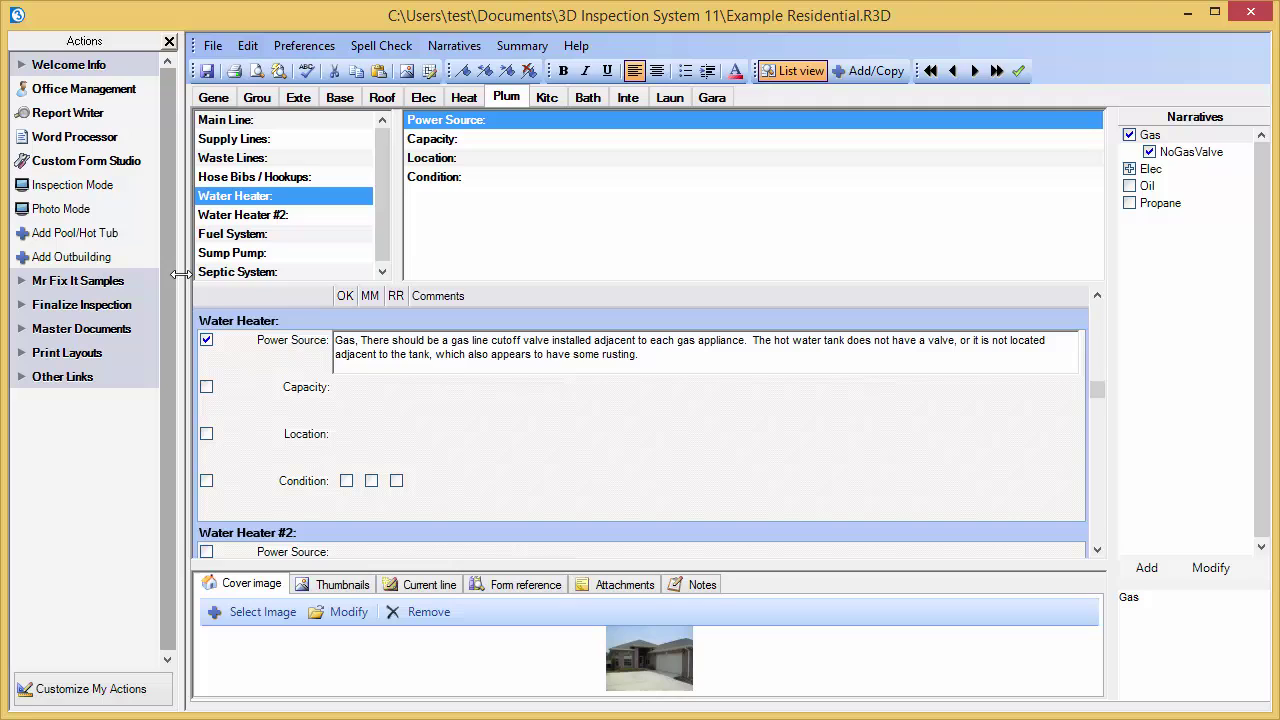
drag(186, 275, 133, 270)
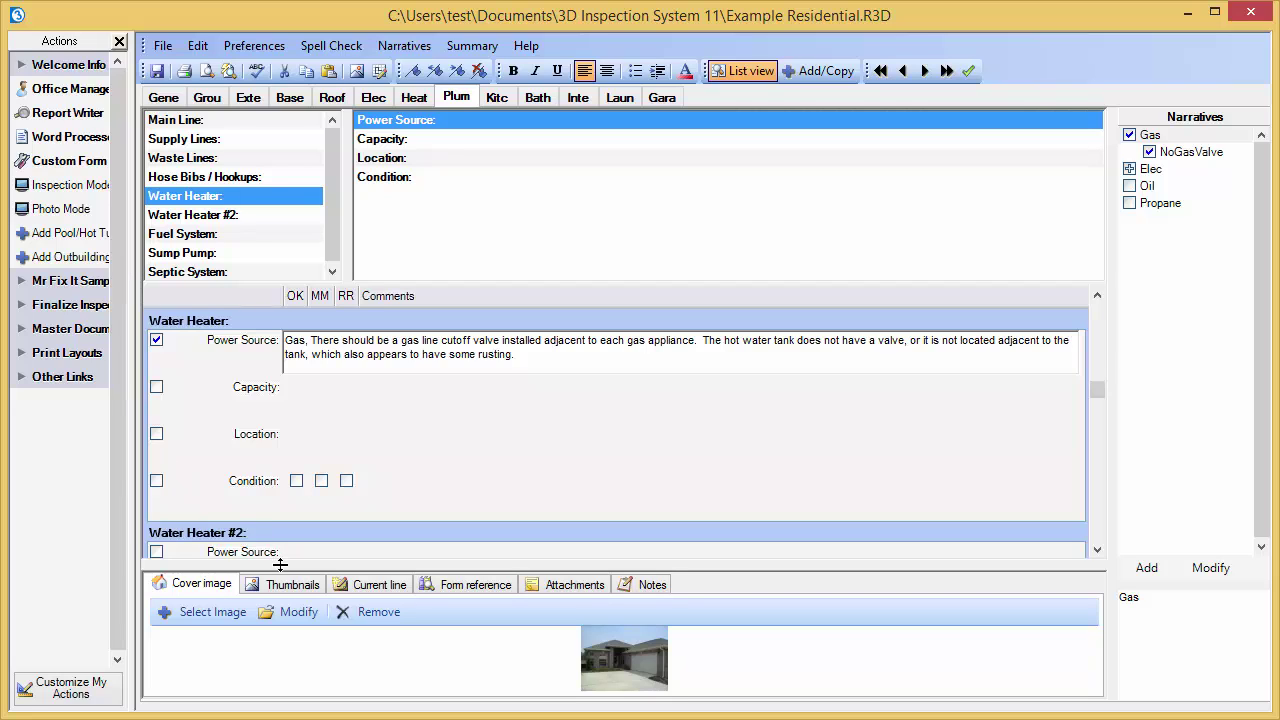
drag(280, 565, 273, 539)
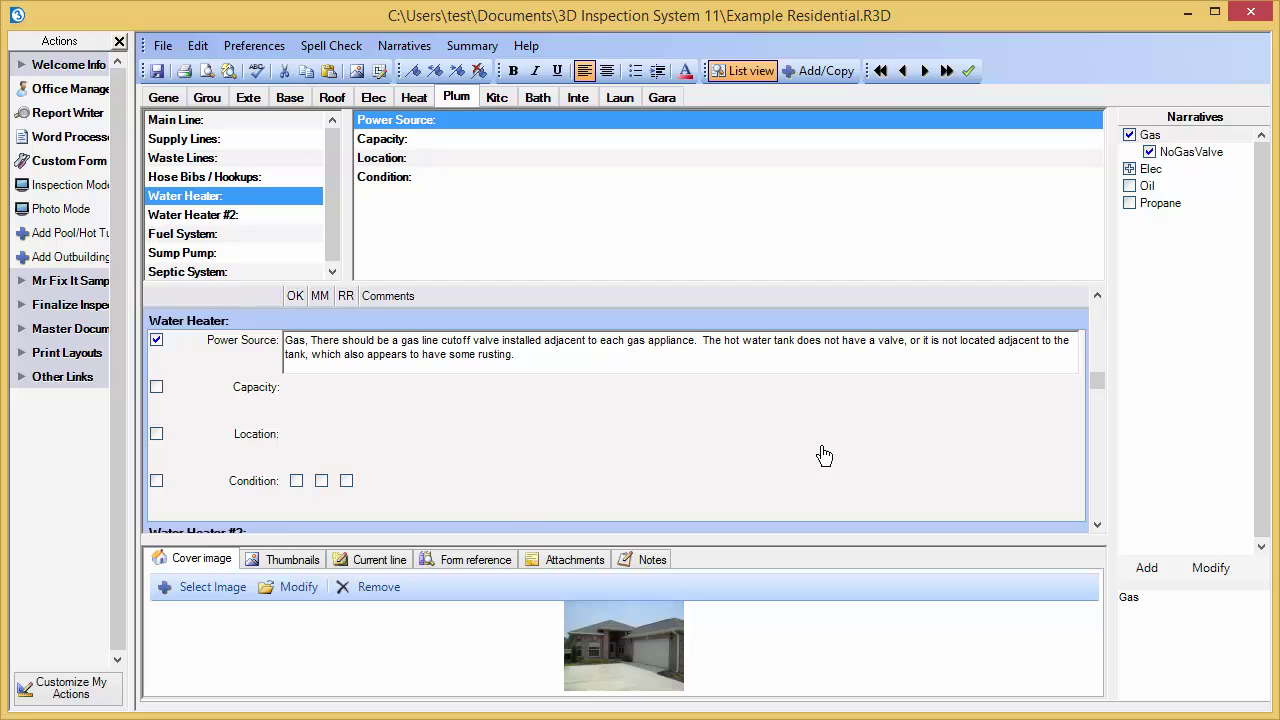
mouse_move(1113, 301)
mouse_down()
mouse_move(915, 292)
mouse_move(1100, 286)
mouse_up()
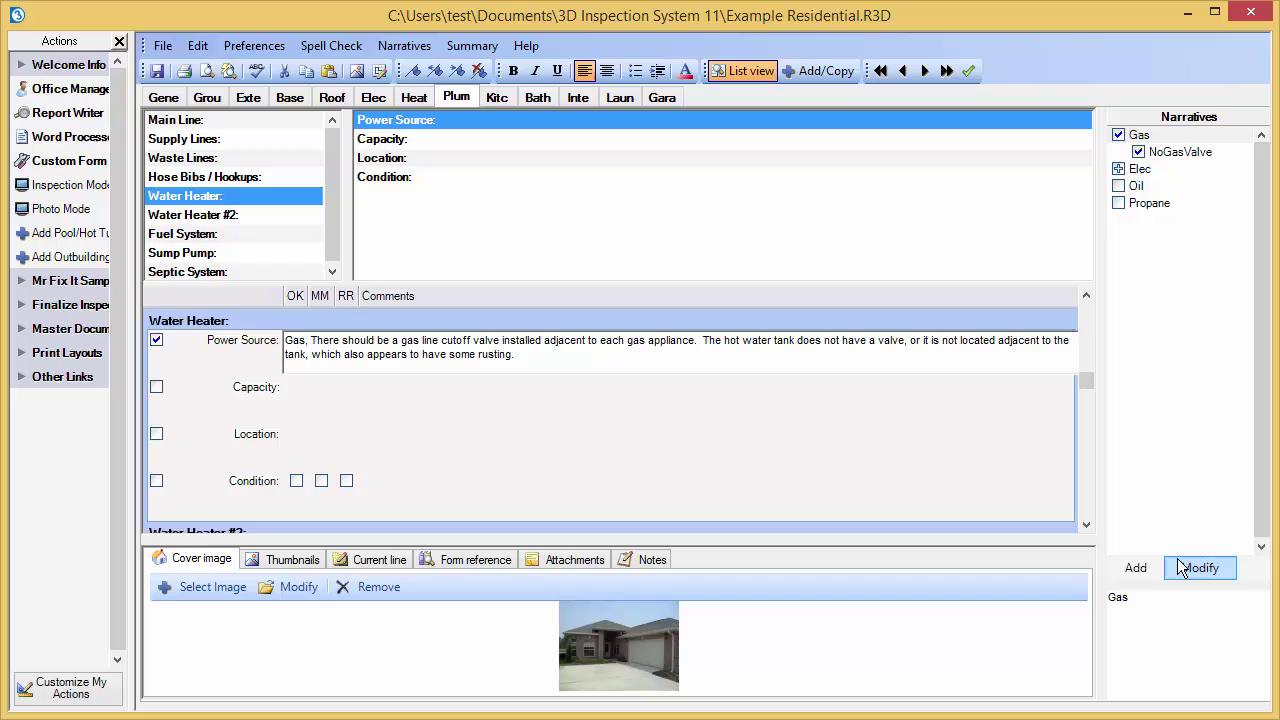
Drag the Narratives splitter up so the narrative text preview gets more room
drag(1168, 586, 1167, 426)
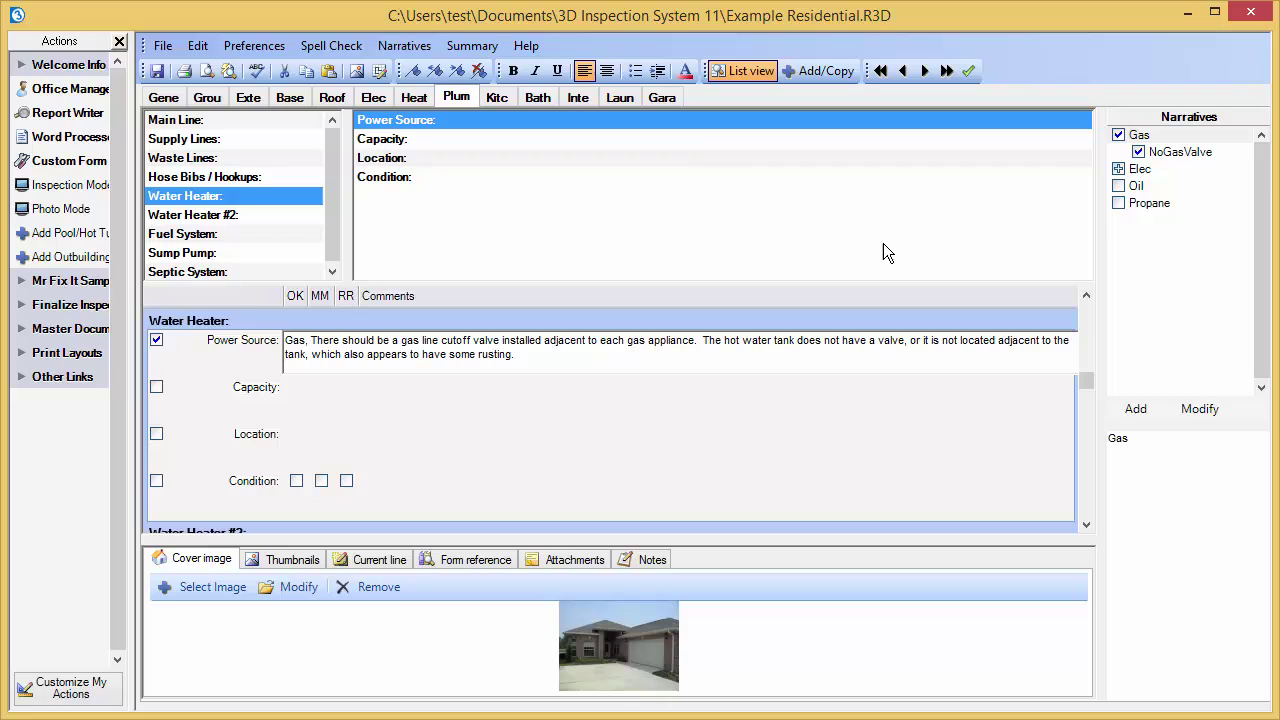
click(407, 46)
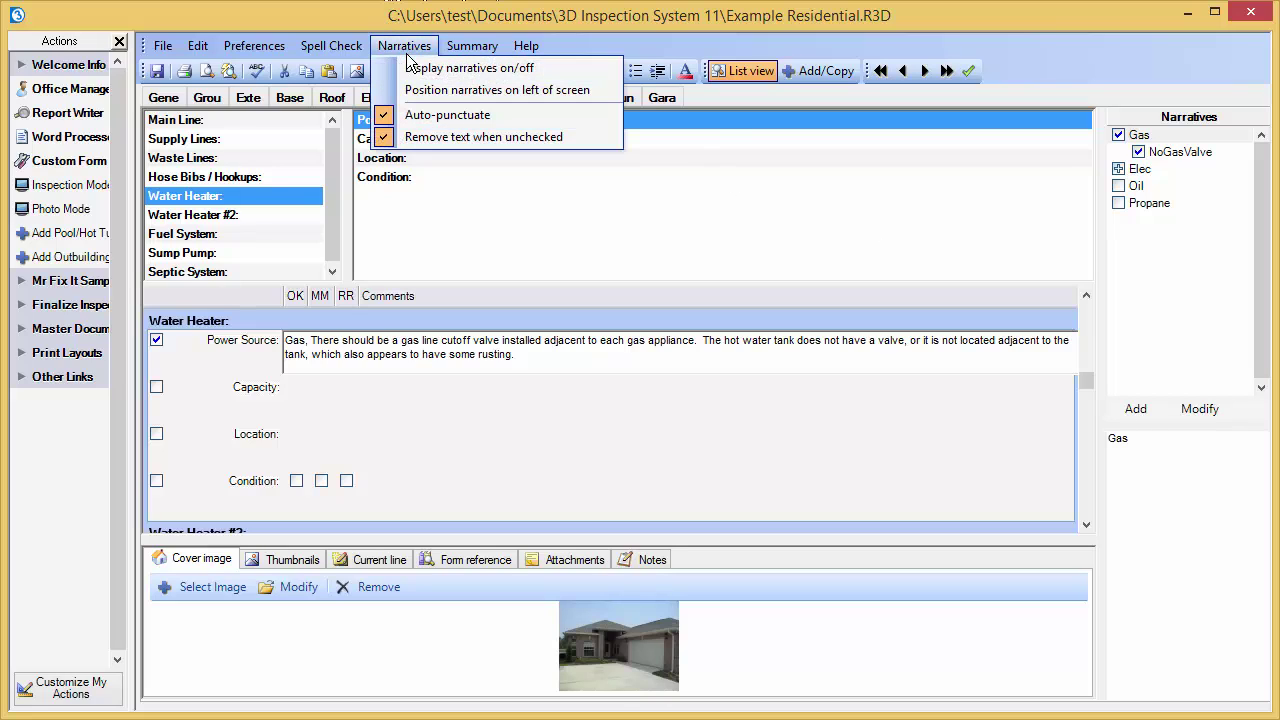
click(421, 73)
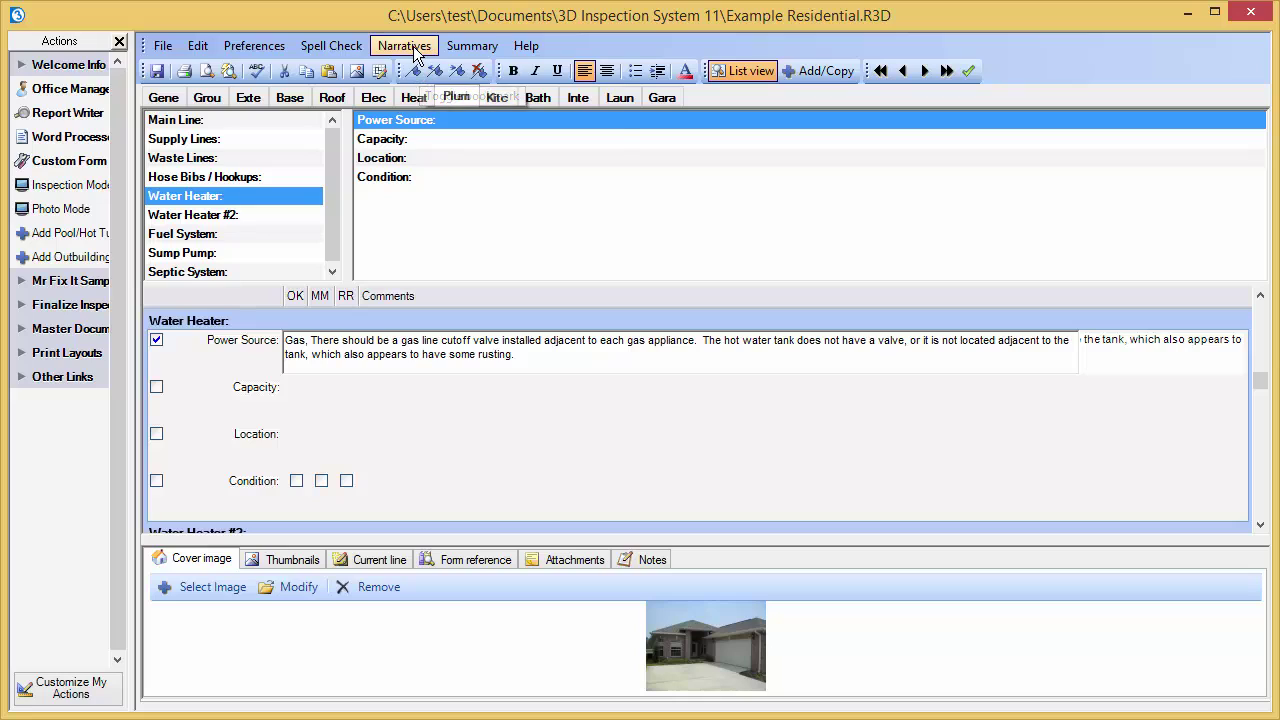
click(408, 46)
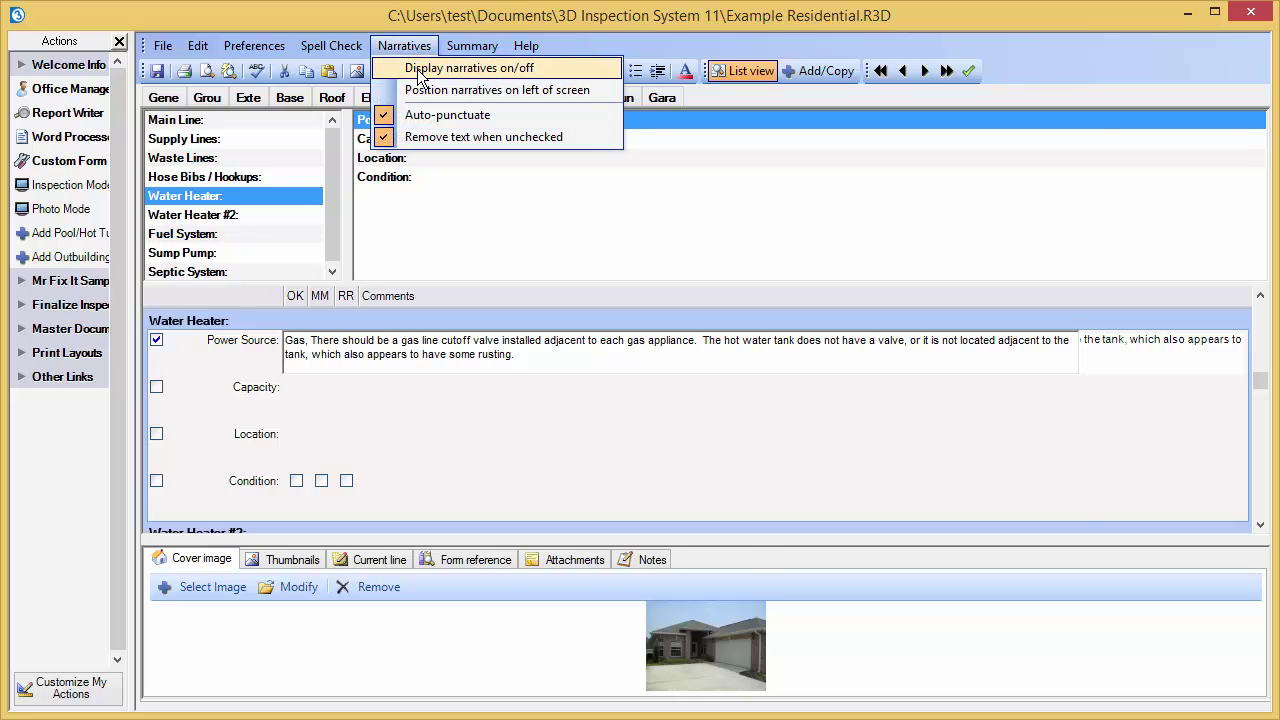
click(420, 72)
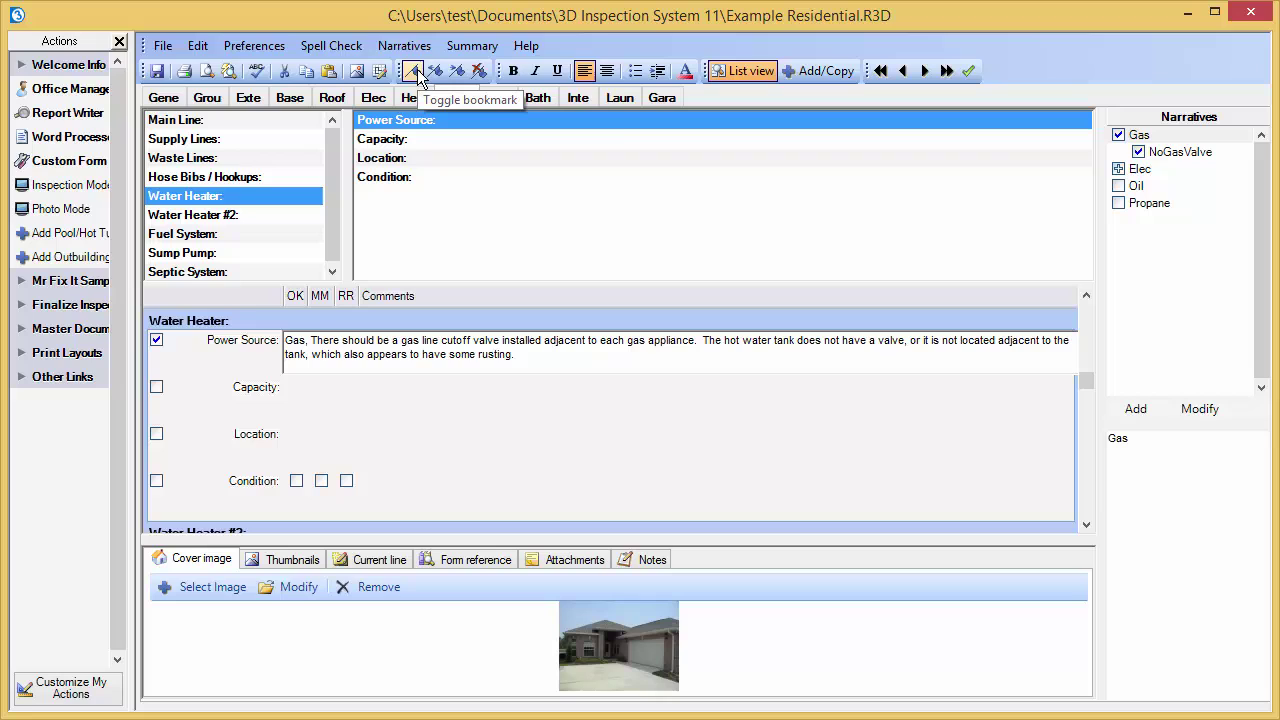
click(418, 50)
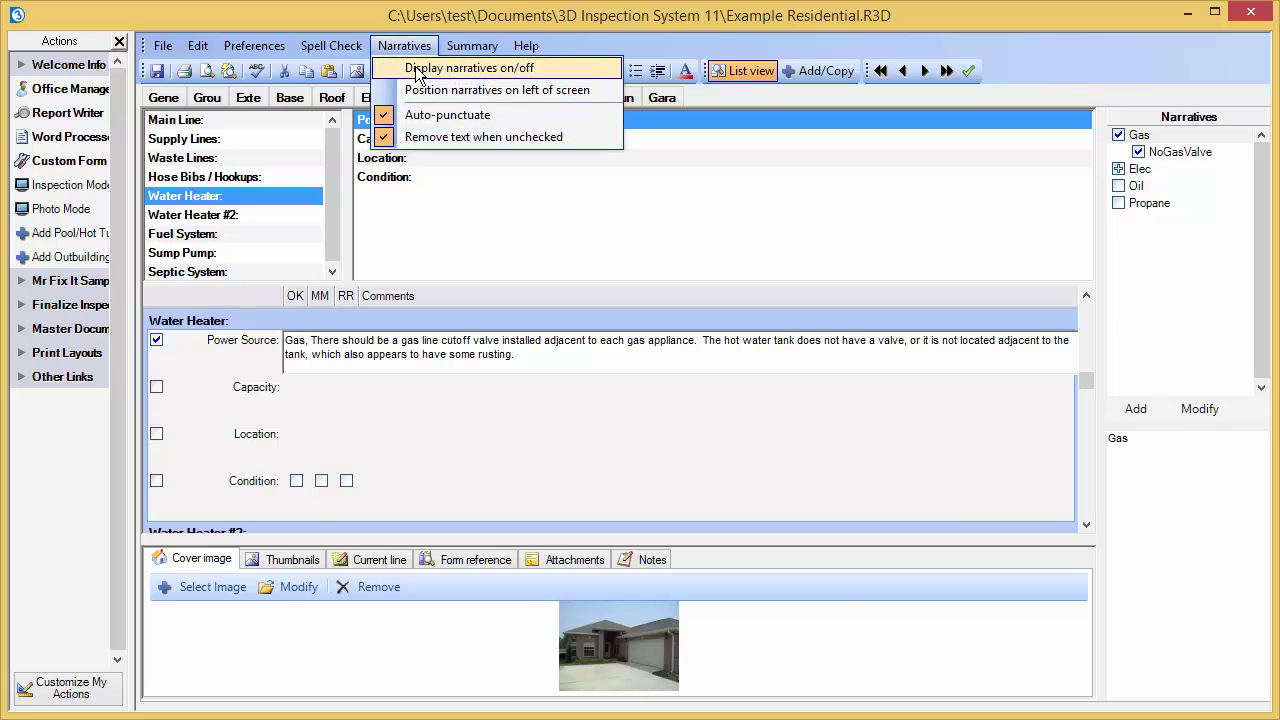
click(422, 91)
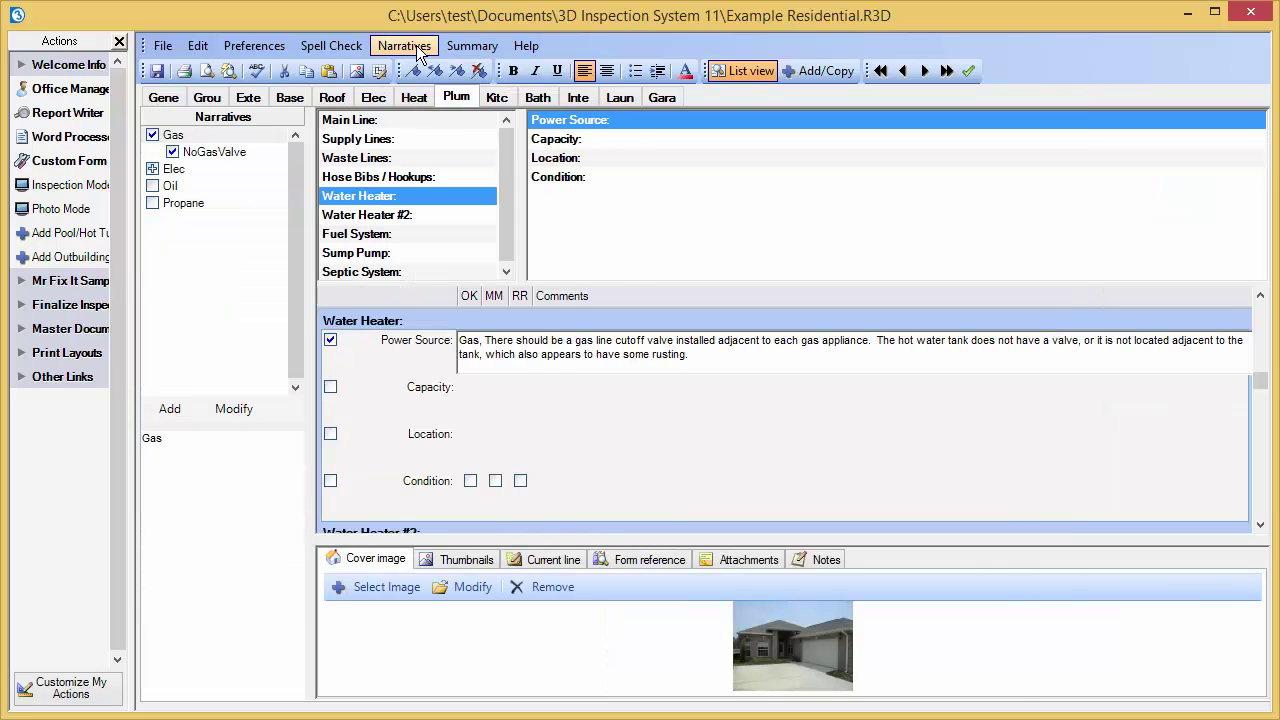
click(418, 48)
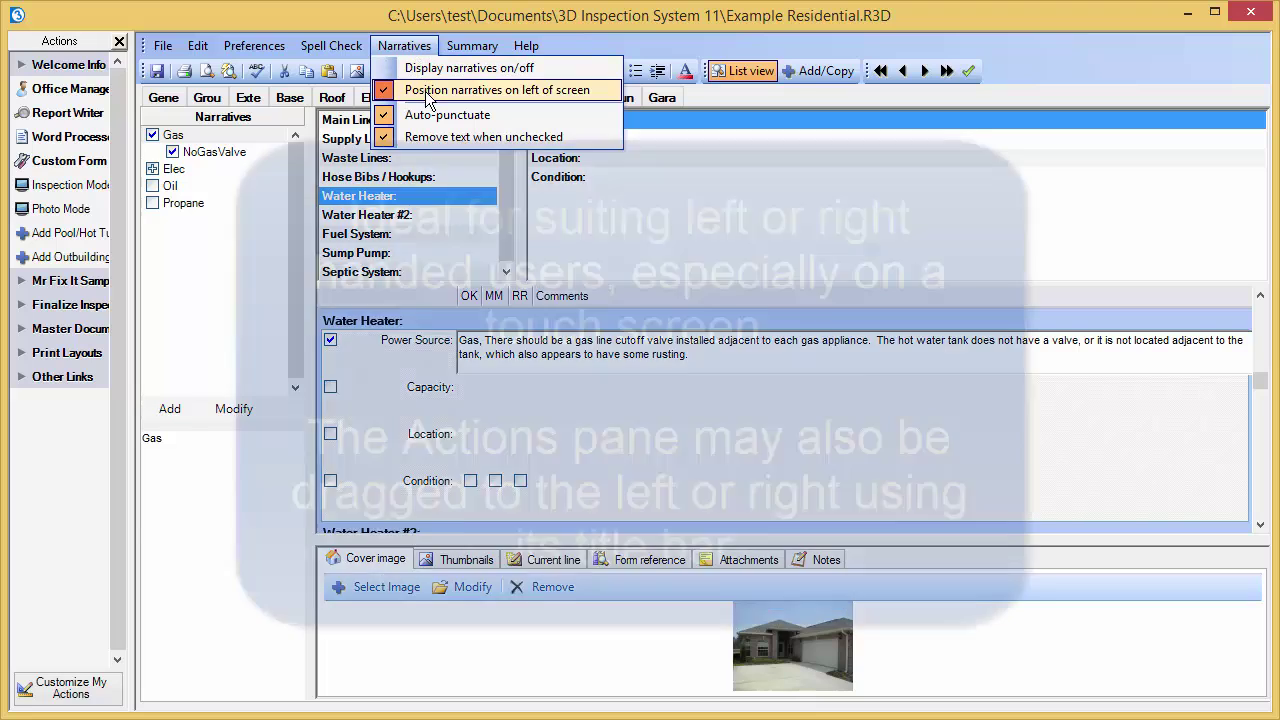
click(430, 91)
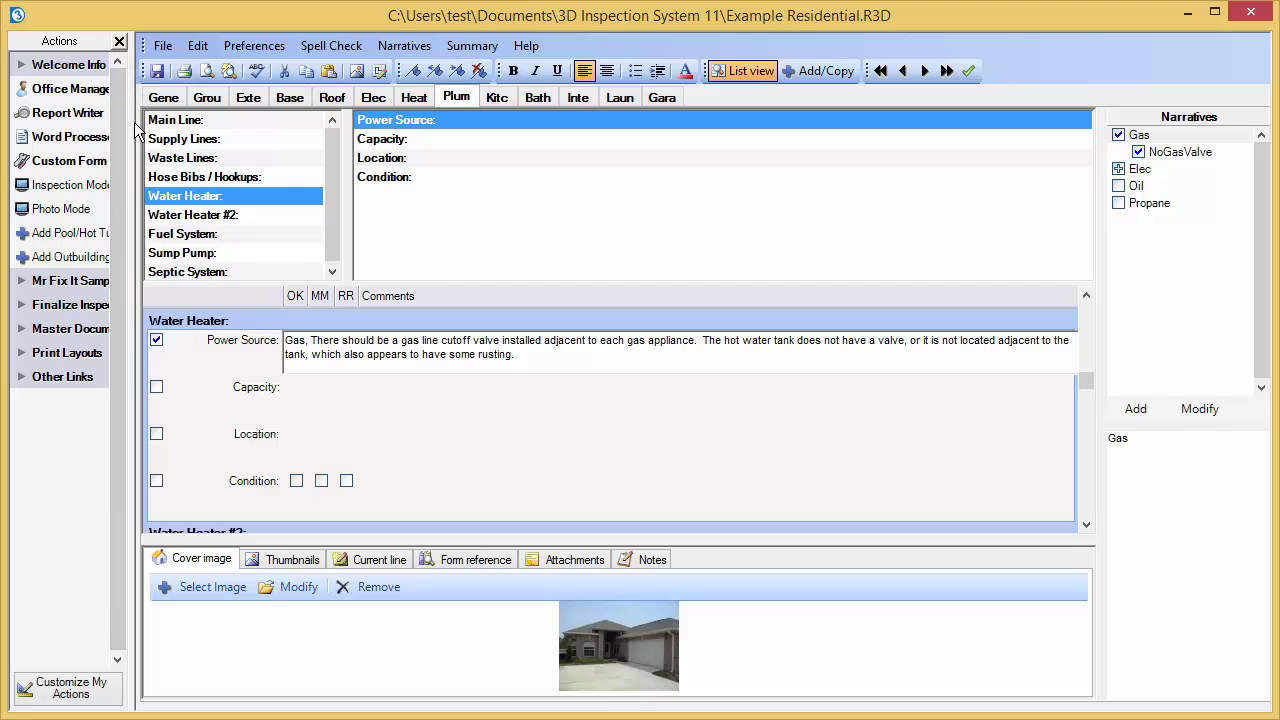
Drag the Actions pane splitter right so all entry labels show in full
drag(130, 121, 178, 121)
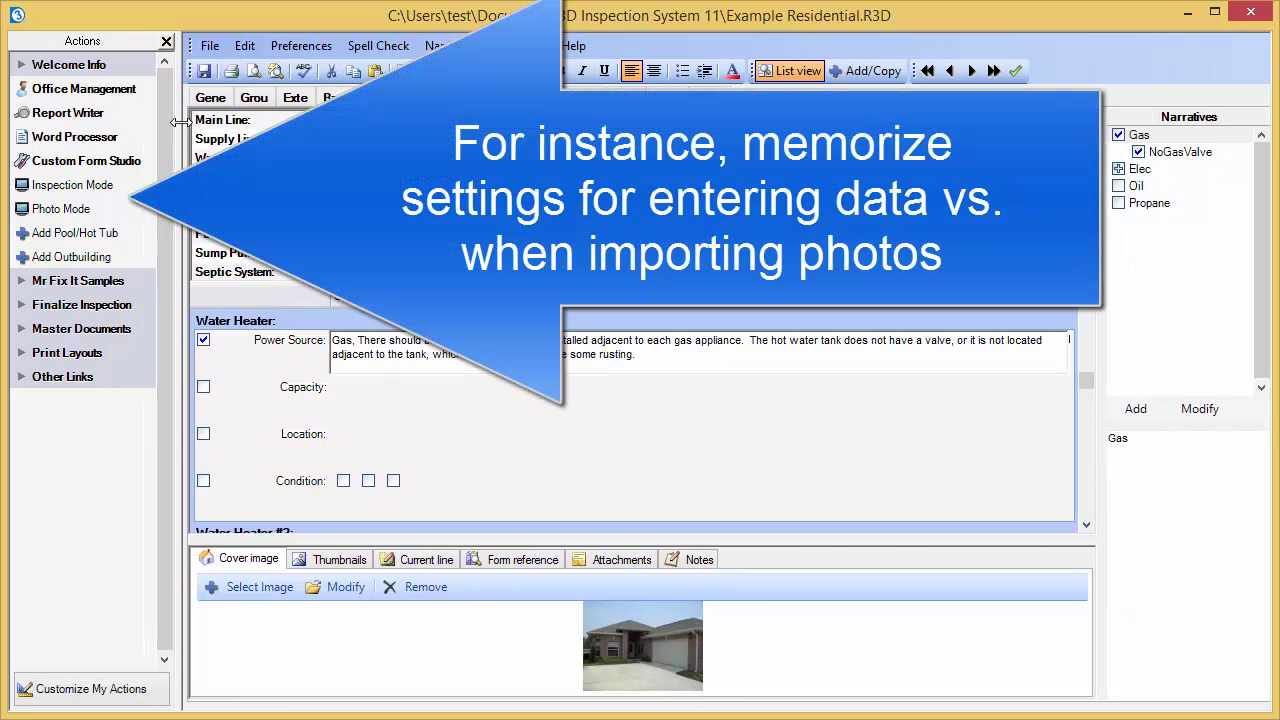